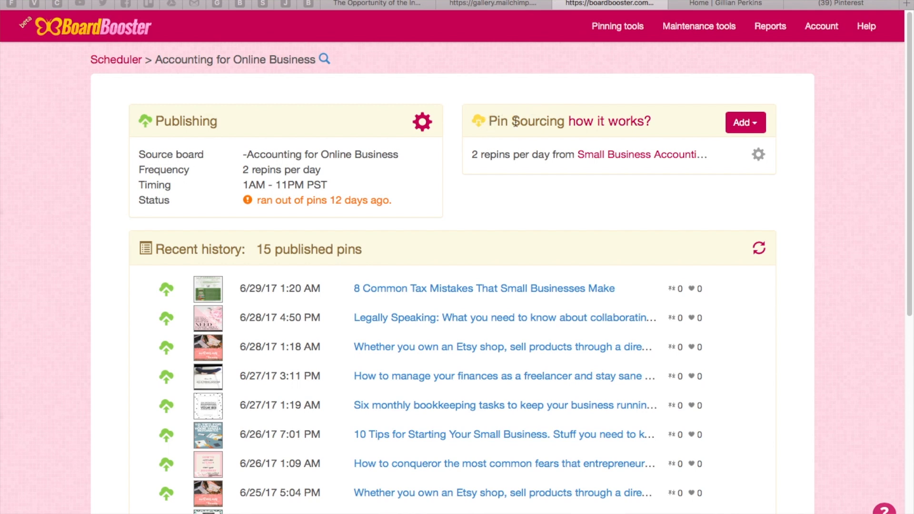
Step: Open the form for a new search agent on the Accounting for Online Business board and review its options
click(752, 126)
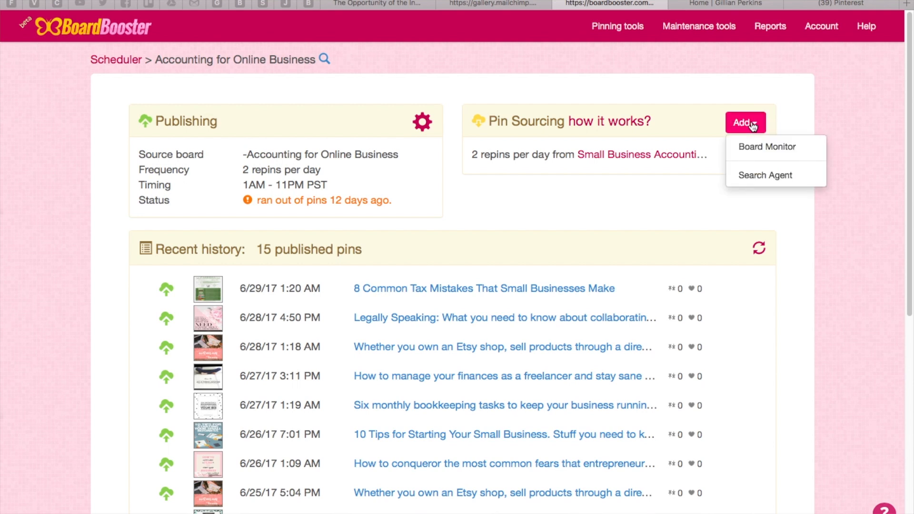
click(750, 153)
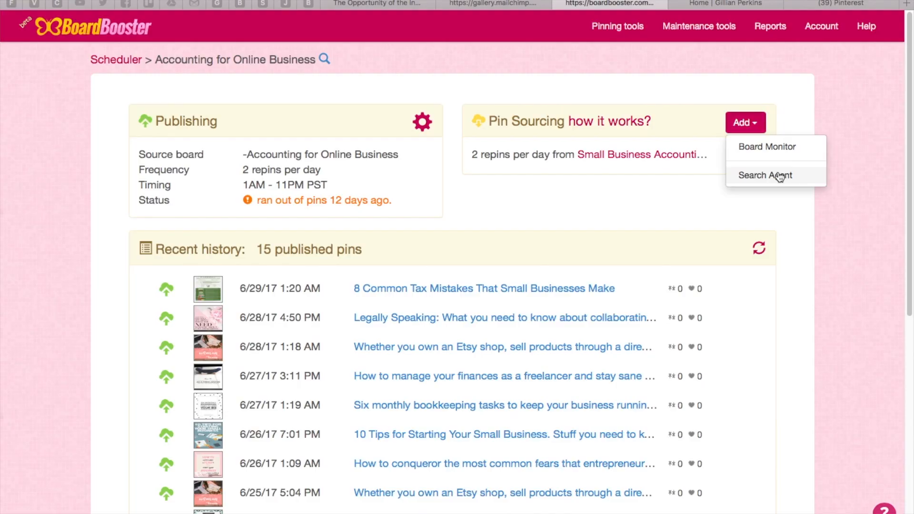
click(779, 176)
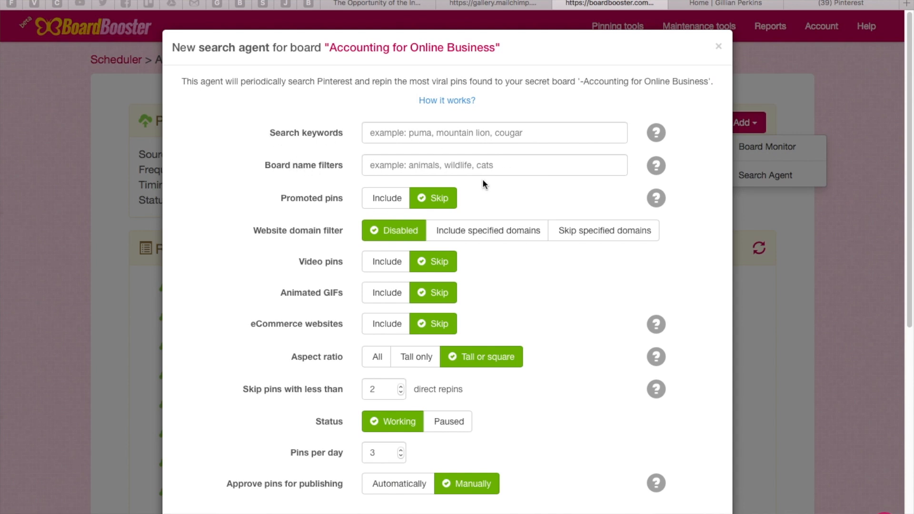
scroll(482, 185, down, 2)
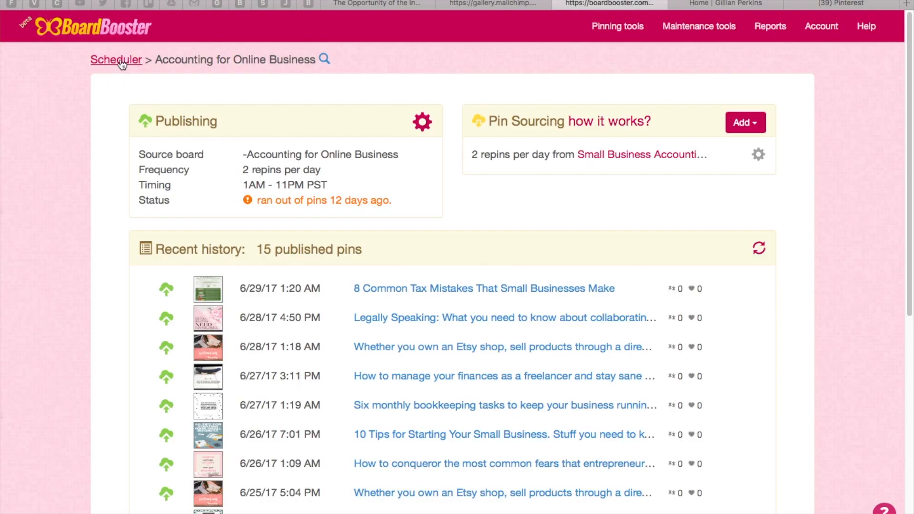
Step: Return to the Scheduler overview and look through all the scheduled boards
click(120, 60)
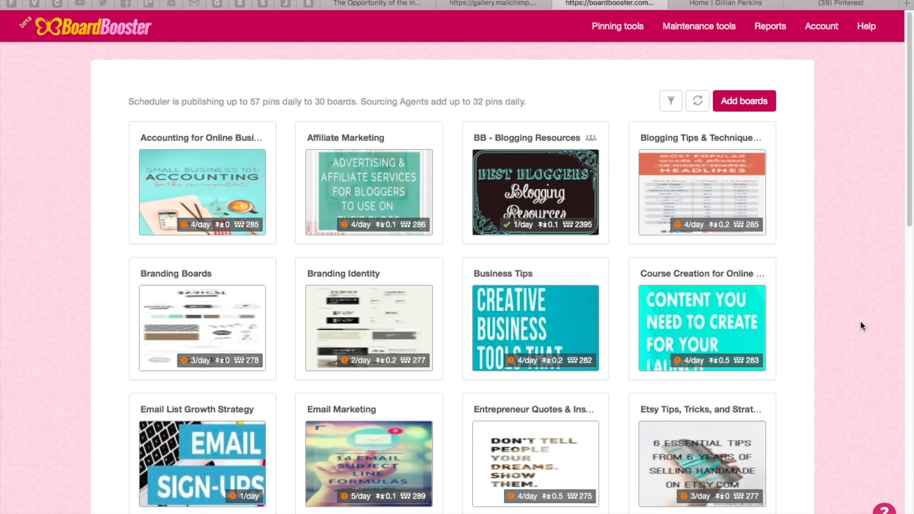
scroll(859, 321, down, 10)
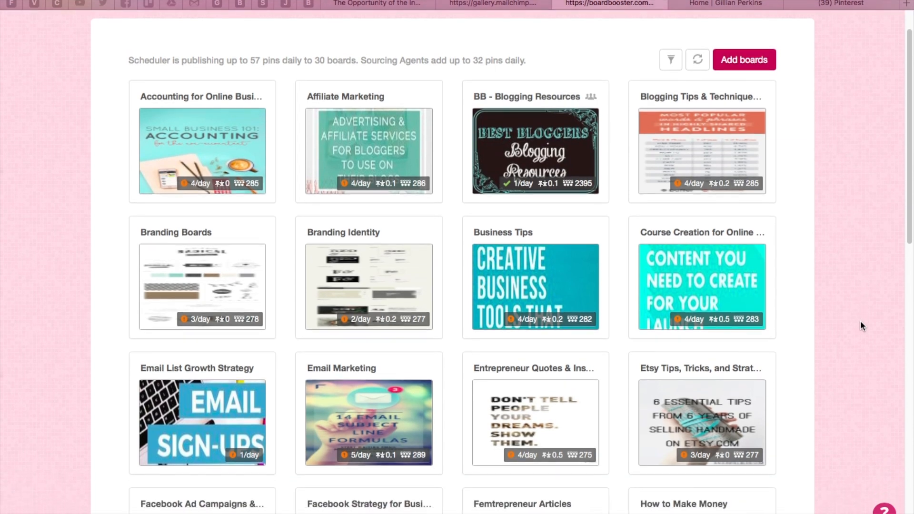
scroll(860, 320, down, 6)
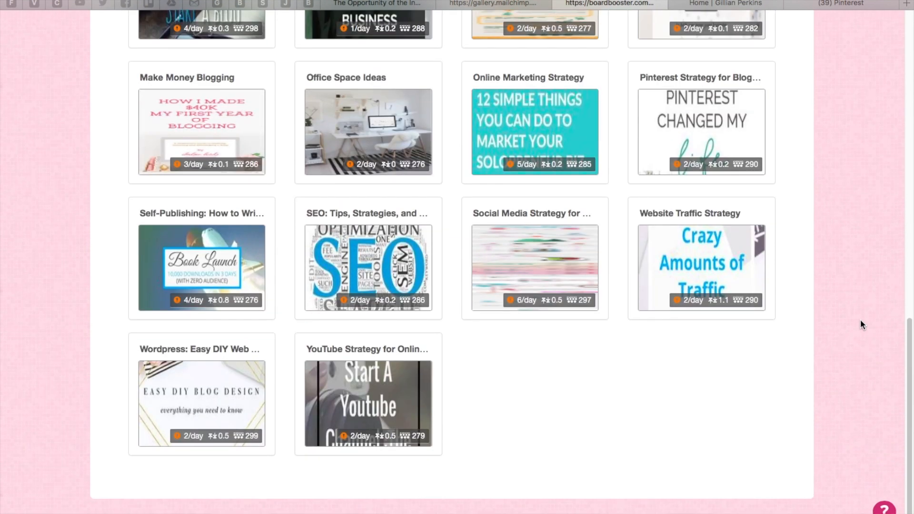
scroll(860, 319, up, 10)
scroll(860, 324, up, 5)
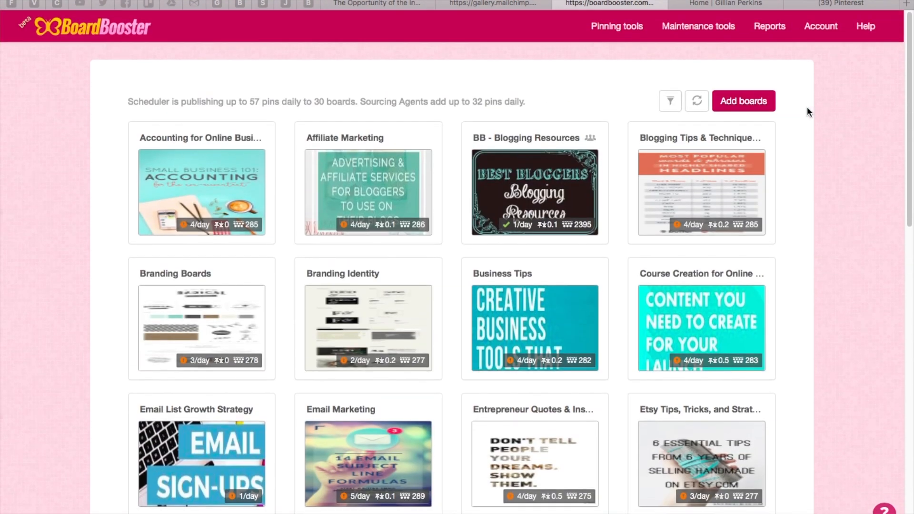
click(749, 101)
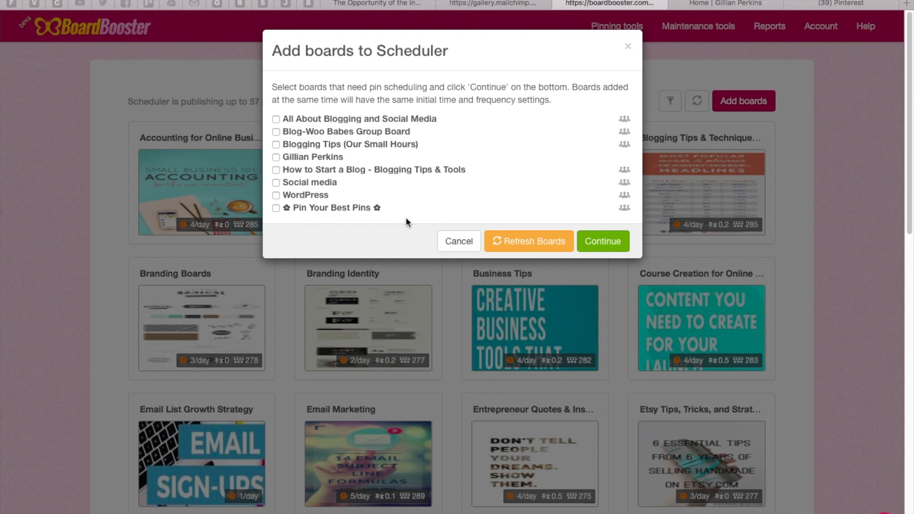
click(276, 157)
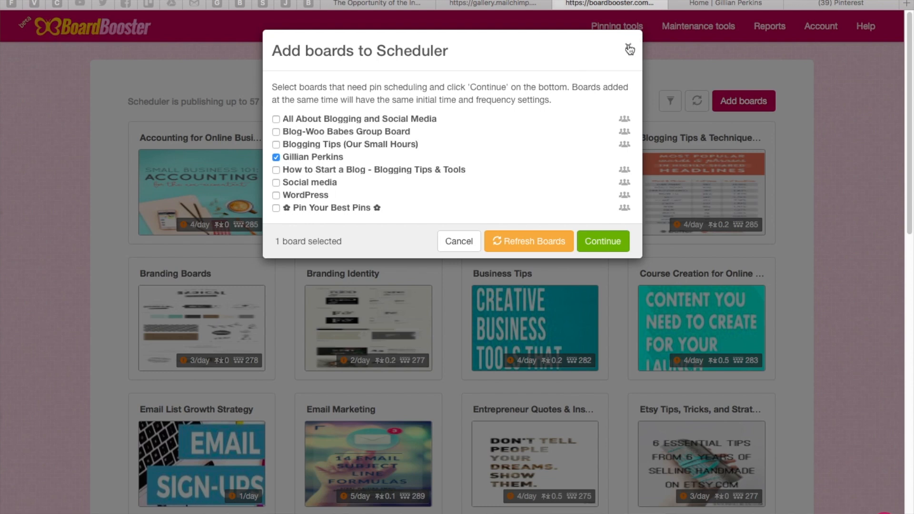
click(629, 49)
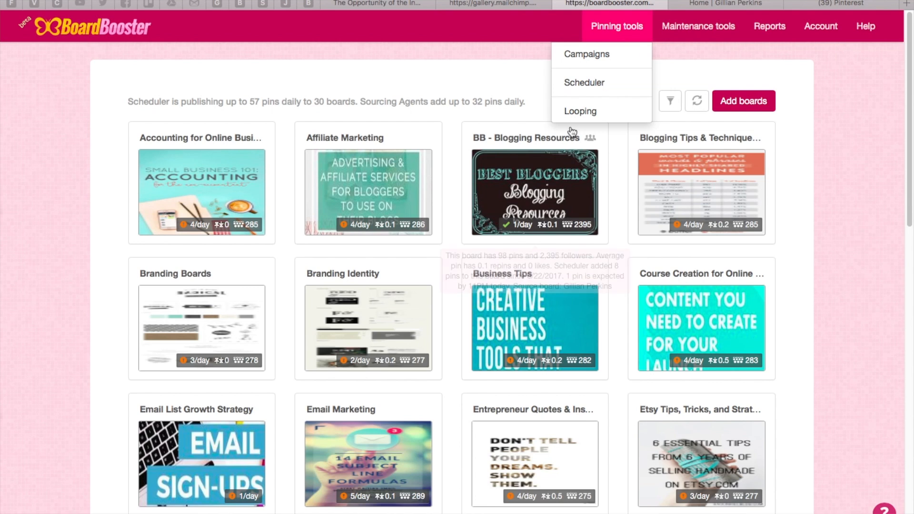
Step: Go to the Looping boards and open the looping settings of the board named after the account owner
click(573, 111)
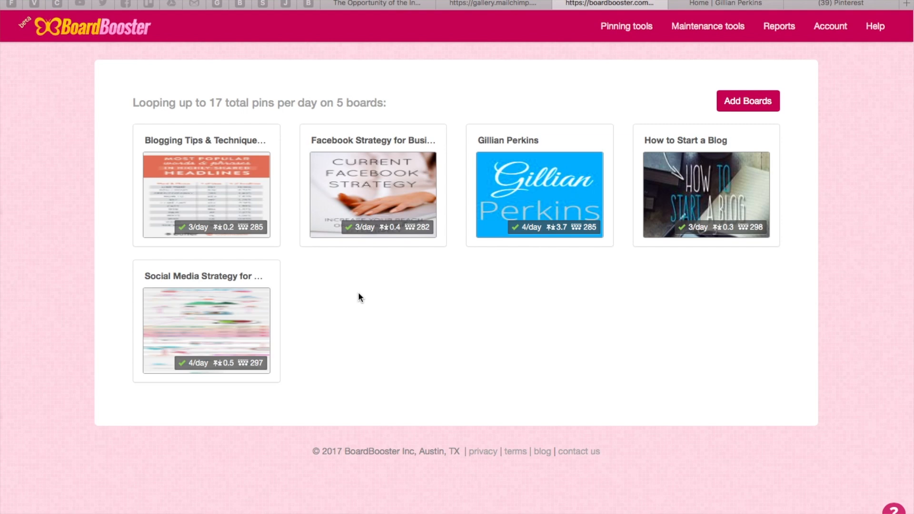
mouse_move(186, 169)
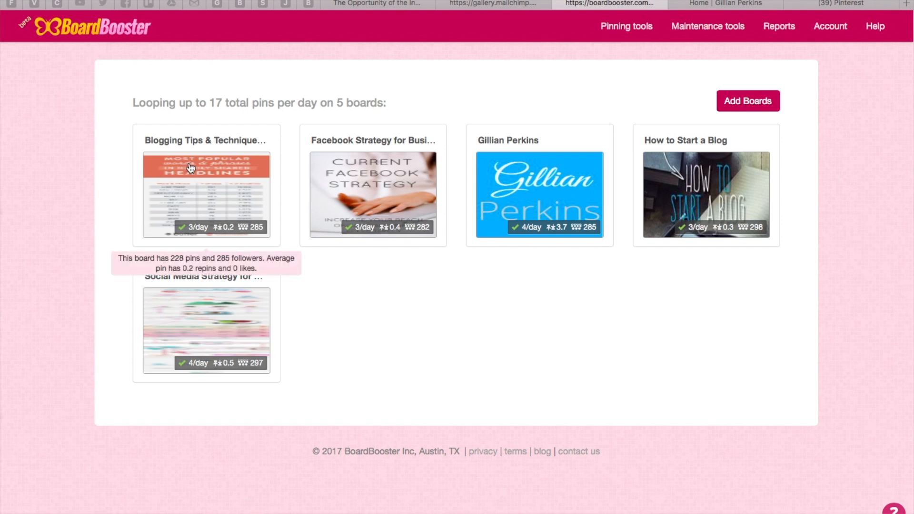
mouse_move(585, 201)
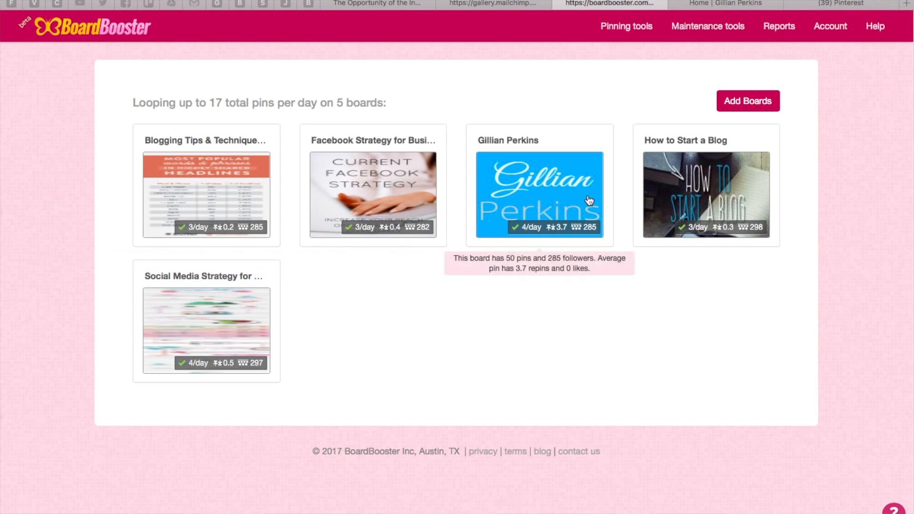
click(545, 191)
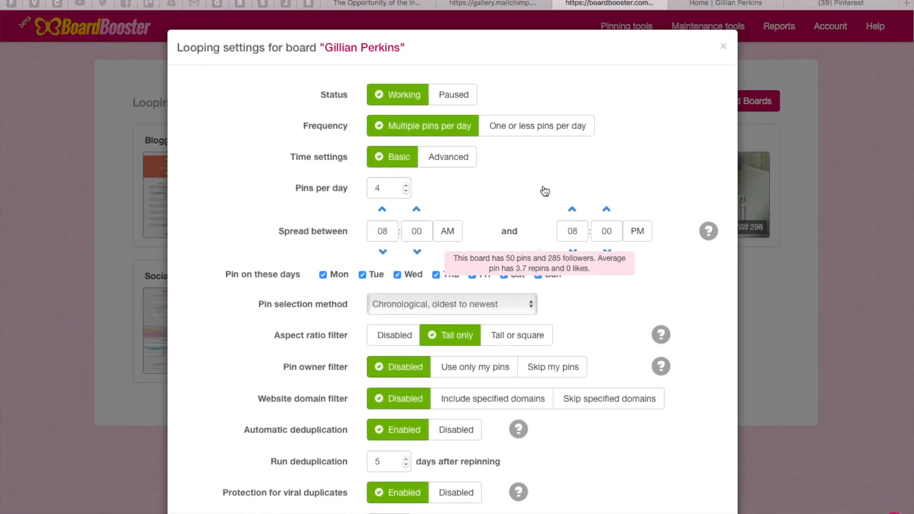
Step: Set the board's looping frequency to 3 pins per day
scroll(517, 348, down, 1)
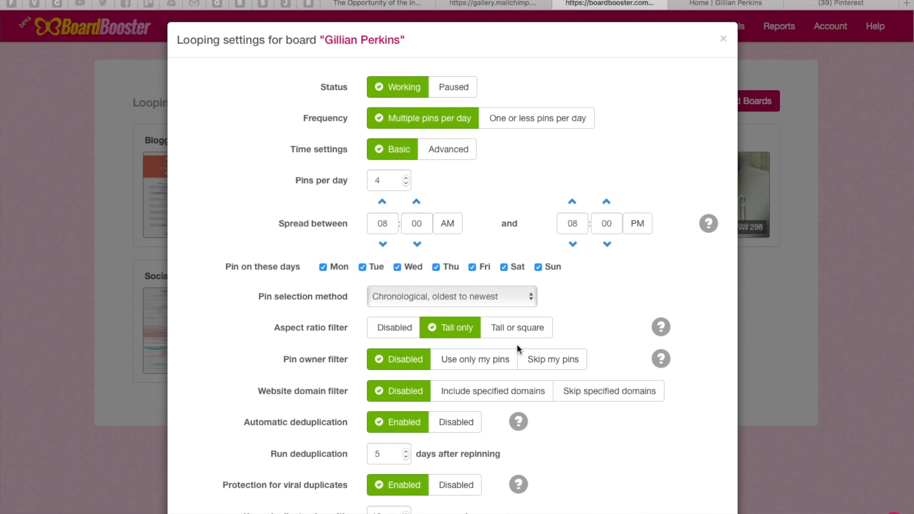
scroll(516, 343, down, 2)
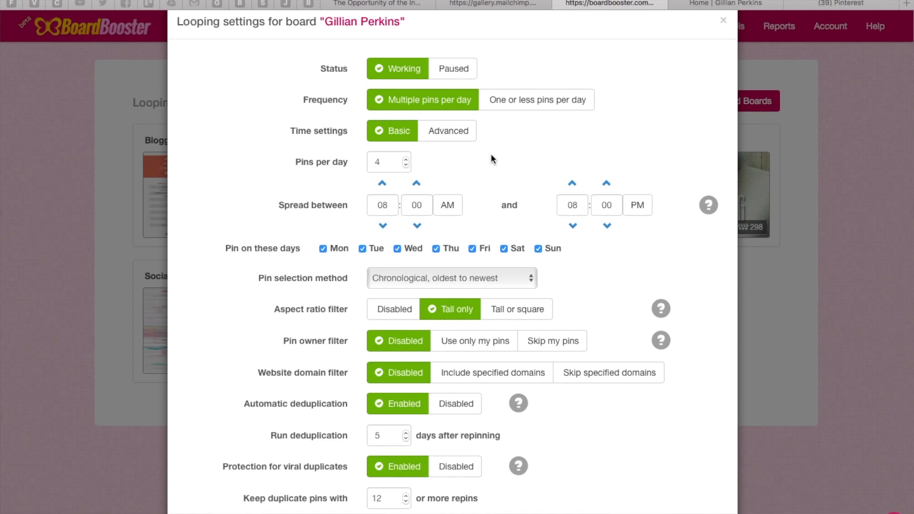
scroll(491, 156, down, 1)
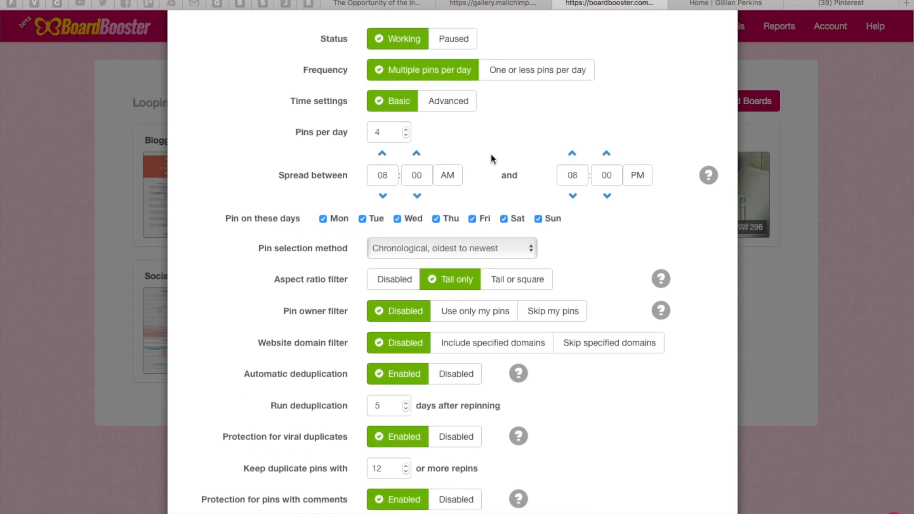
click(406, 135)
click(471, 139)
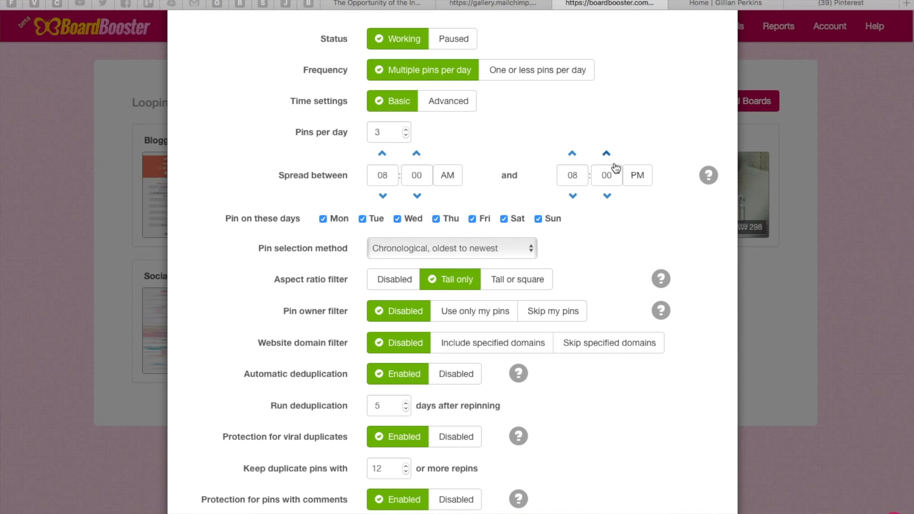
Step: Set the looping time window to spread pins between 01:00 AM and 11:00 PM
click(572, 154)
click(572, 154)
click(571, 154)
click(383, 195)
click(383, 196)
Step: Review the available pin selection methods, keeping "Chronological, oldest to newest"
scroll(596, 301, down, 3)
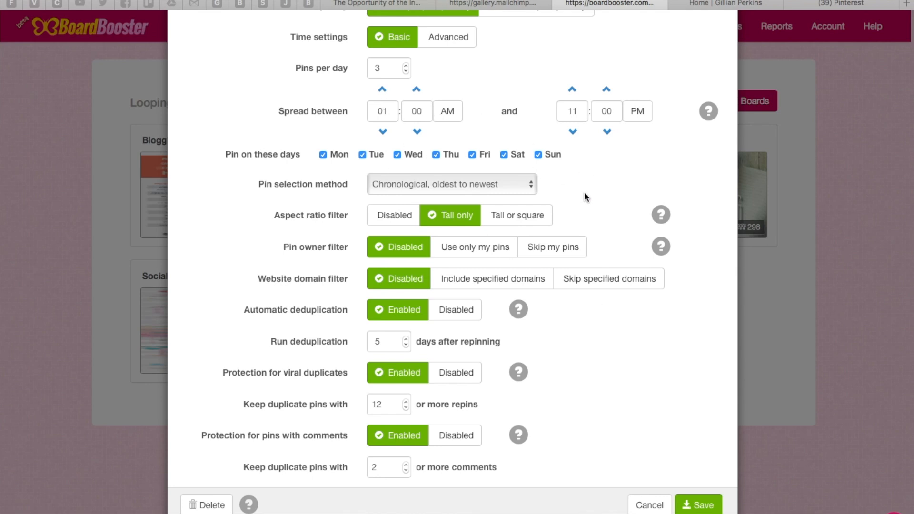
click(414, 185)
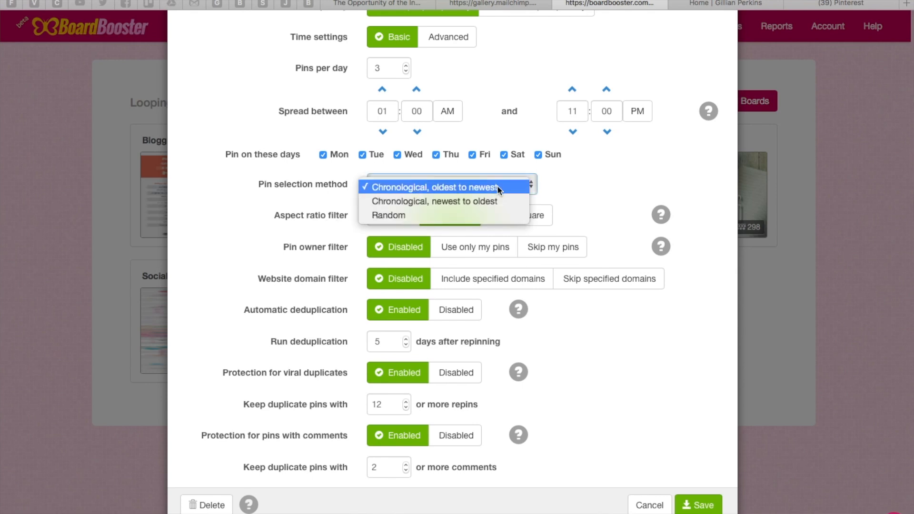
click(599, 186)
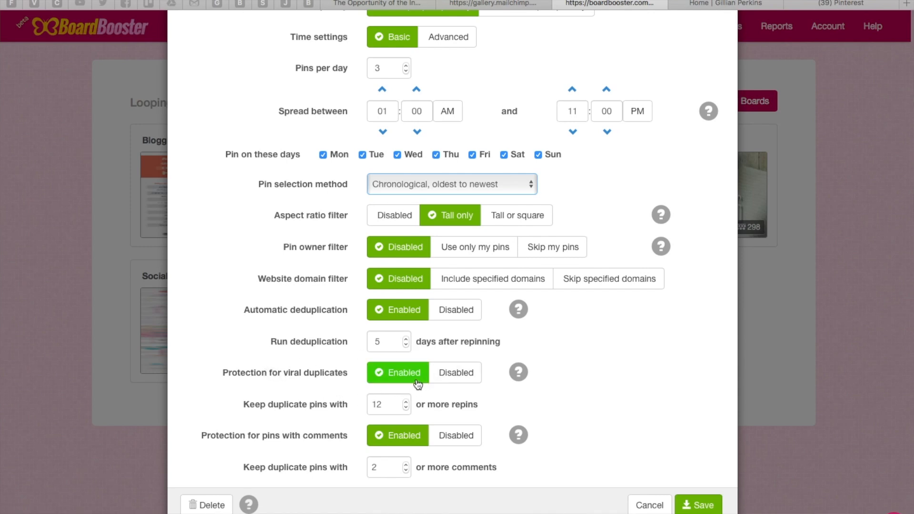
Step: Lower the repin threshold for keeping duplicate pins and save the board's looping settings
click(406, 408)
click(405, 408)
click(405, 407)
click(405, 408)
click(406, 408)
click(405, 408)
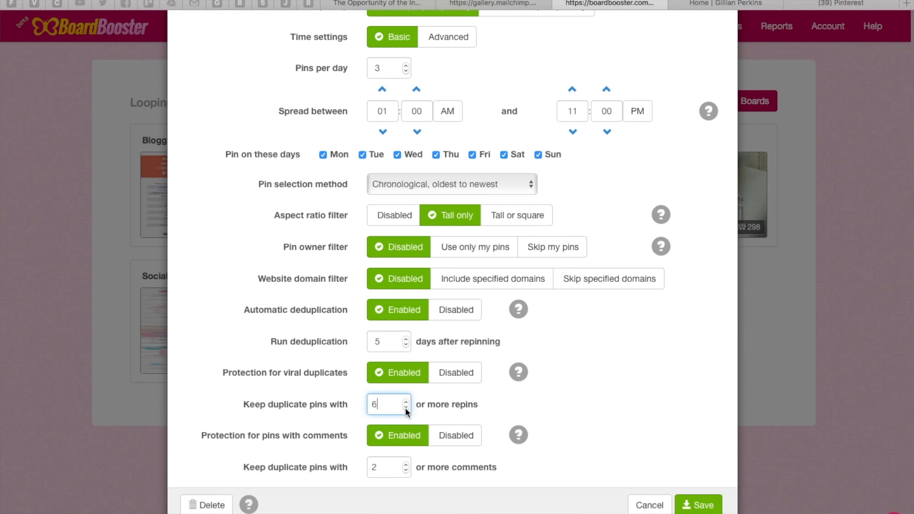
click(404, 407)
click(405, 407)
Step: Open the Best Time to Pin report and examine the average repins for different hours of the day
click(776, 26)
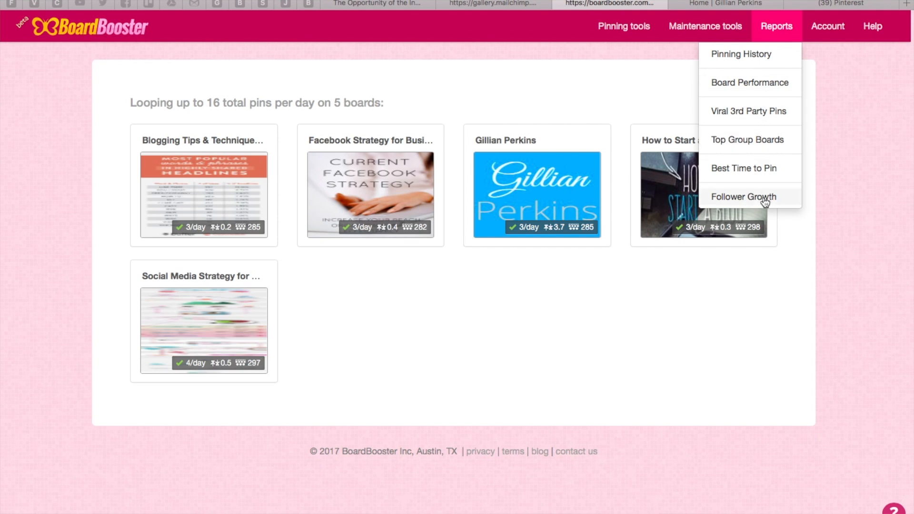
click(759, 175)
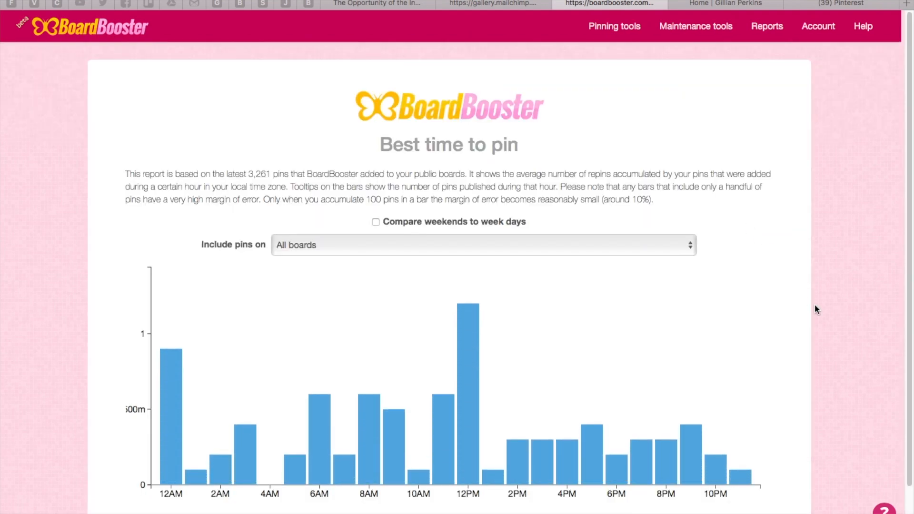
scroll(815, 303, down, 3)
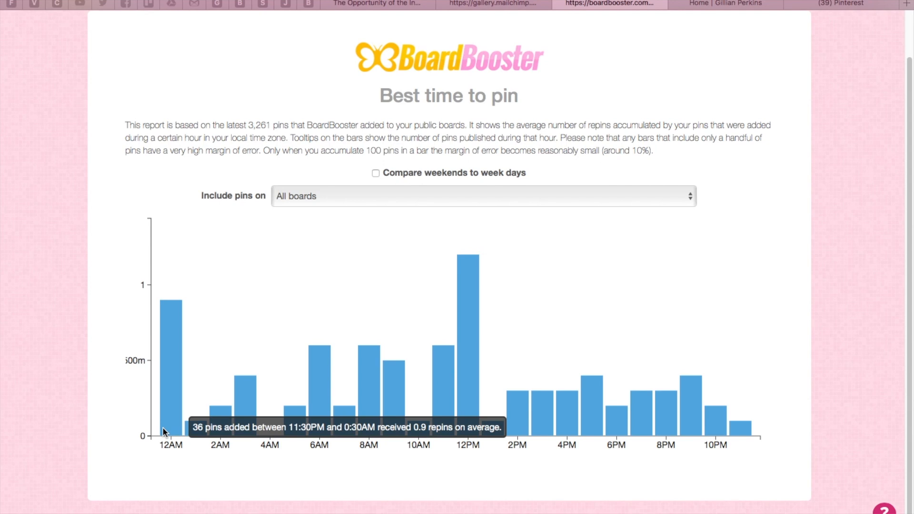
mouse_move(468, 336)
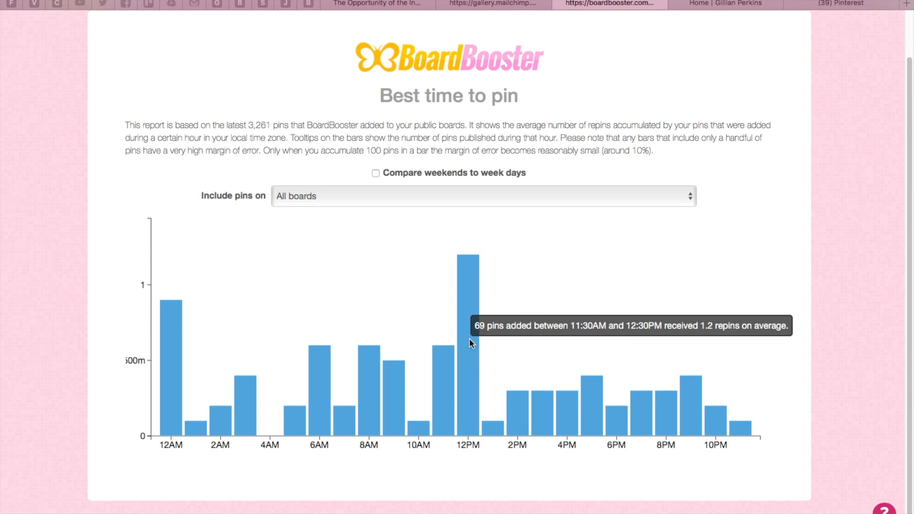
mouse_move(179, 325)
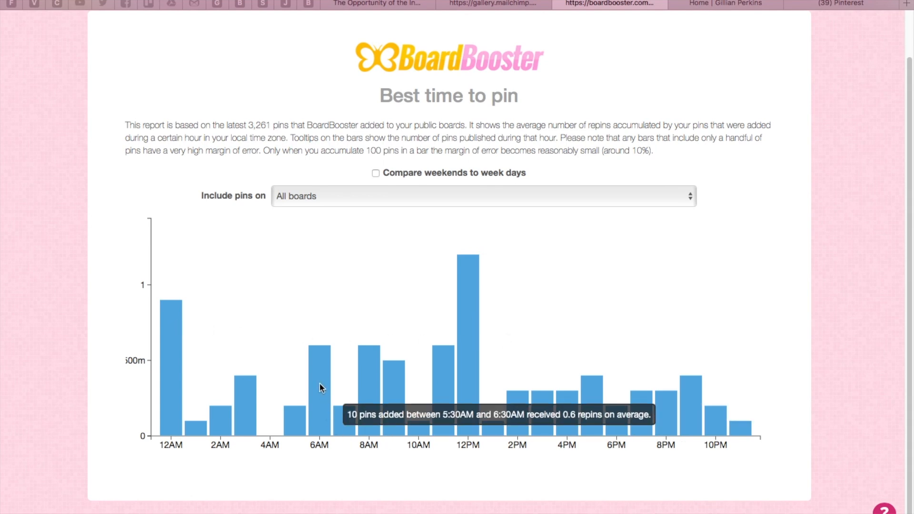
mouse_move(395, 409)
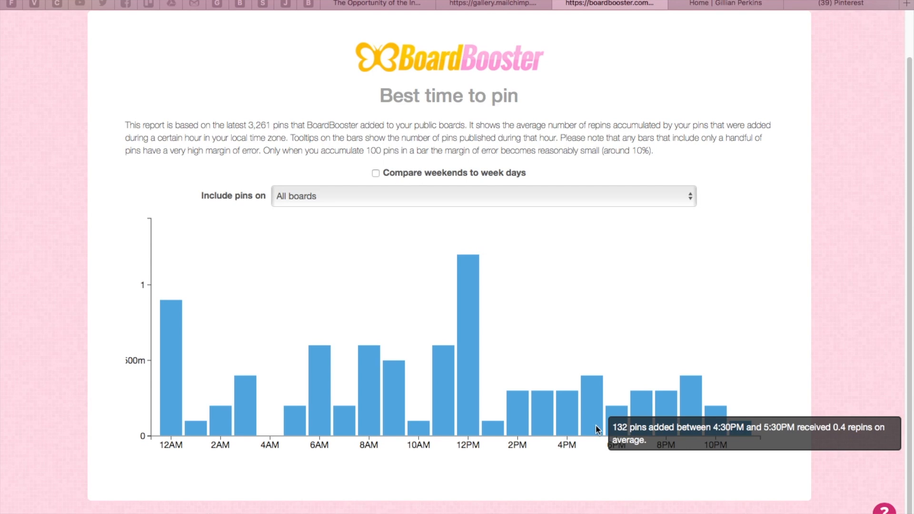
mouse_move(711, 415)
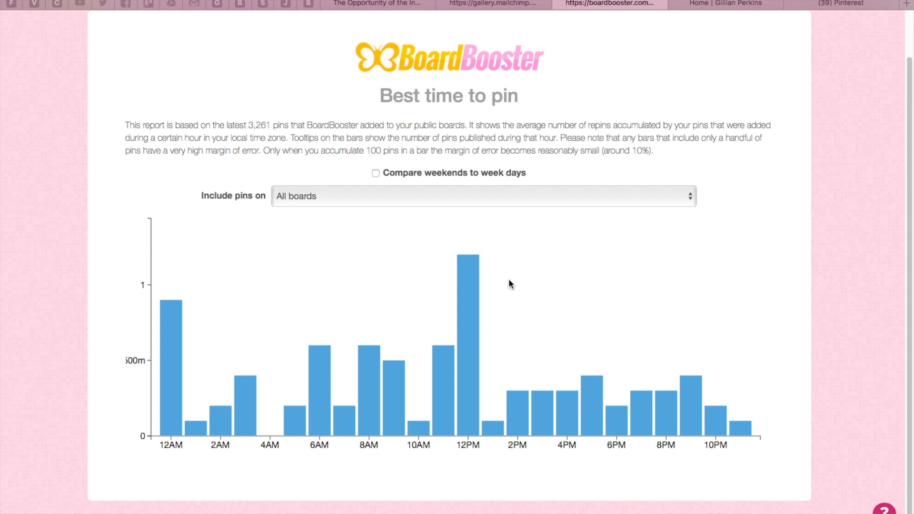
scroll(575, 112, up, 3)
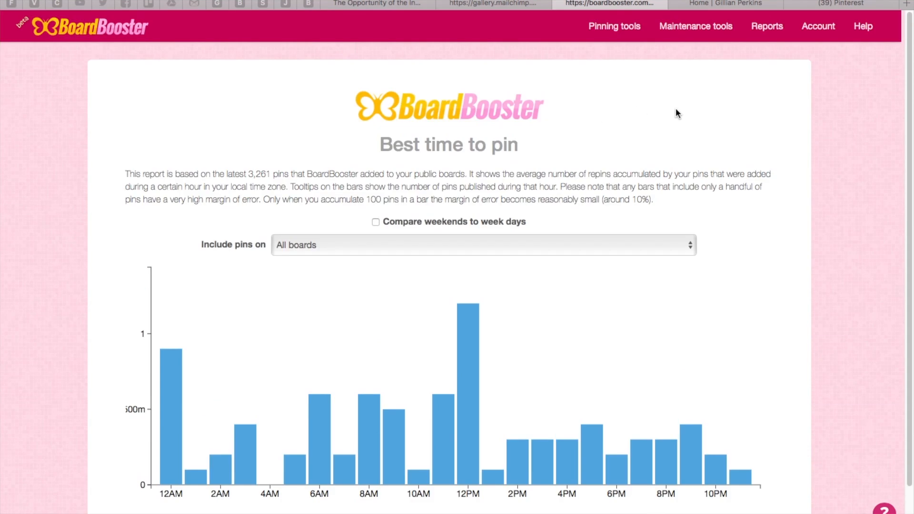
Step: Open the Follower Growth report and check the most recent follower data point for the Pinterest account
click(771, 35)
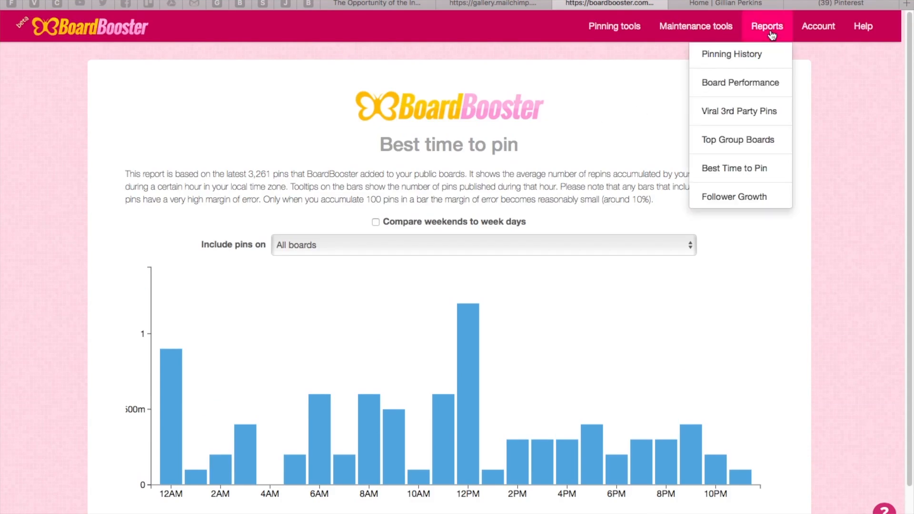
click(747, 195)
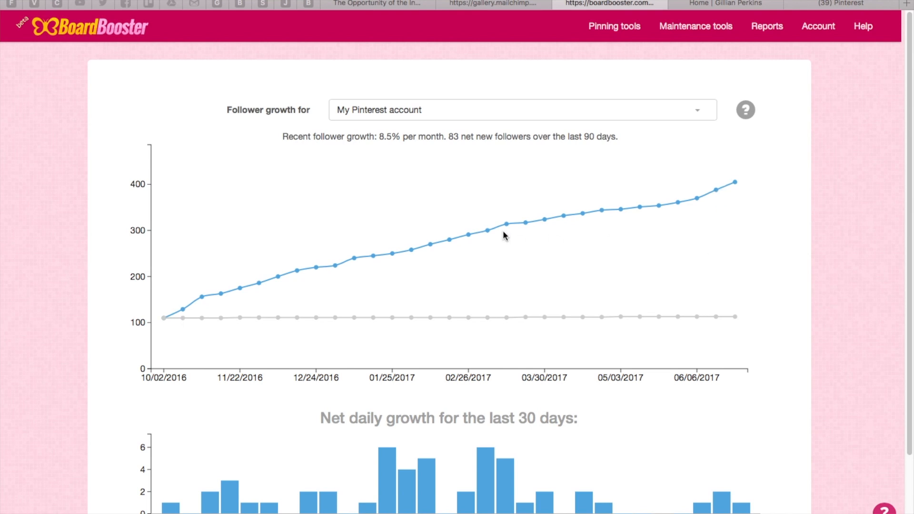
mouse_move(736, 184)
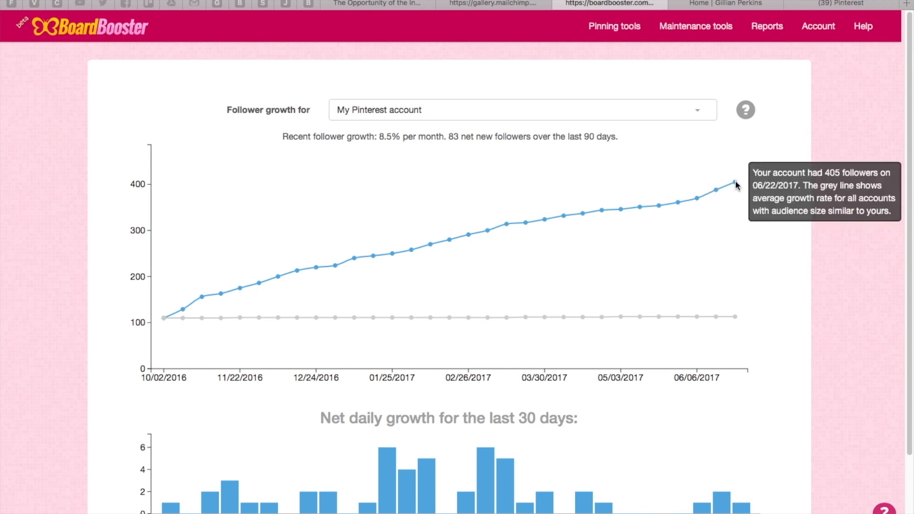